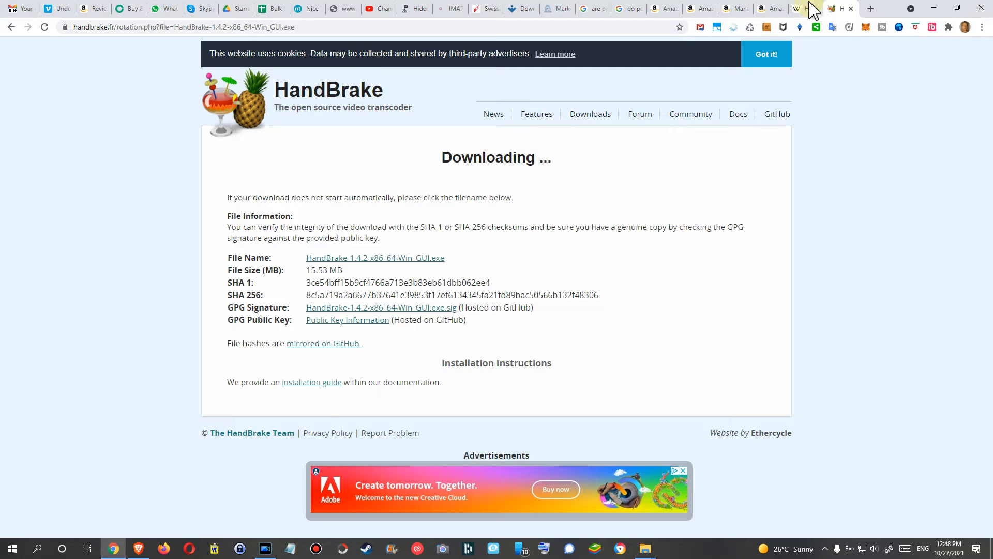
Look through the HandBrake Wikipedia article and open the Downloads page of the official HandBrake website
click(807, 9)
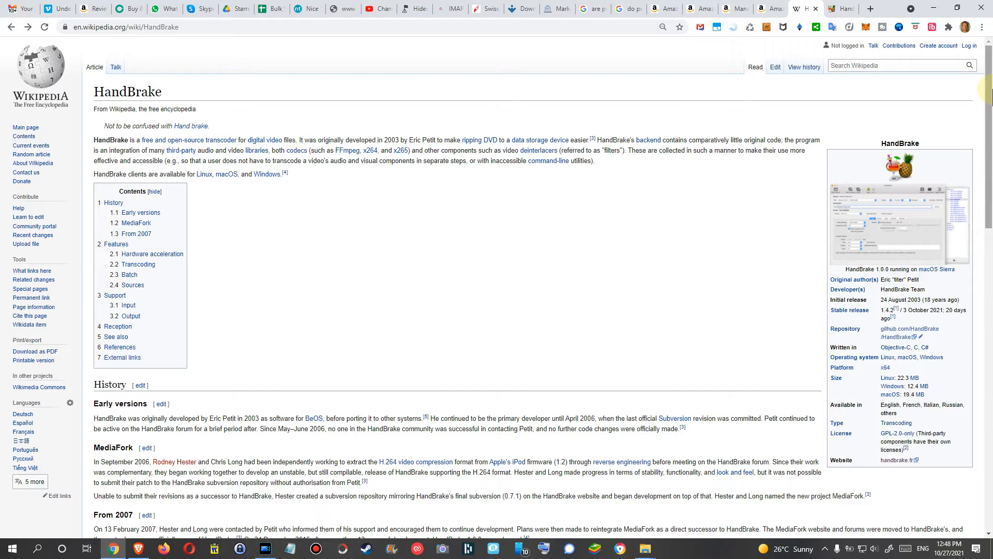
drag(990, 93, 973, 419)
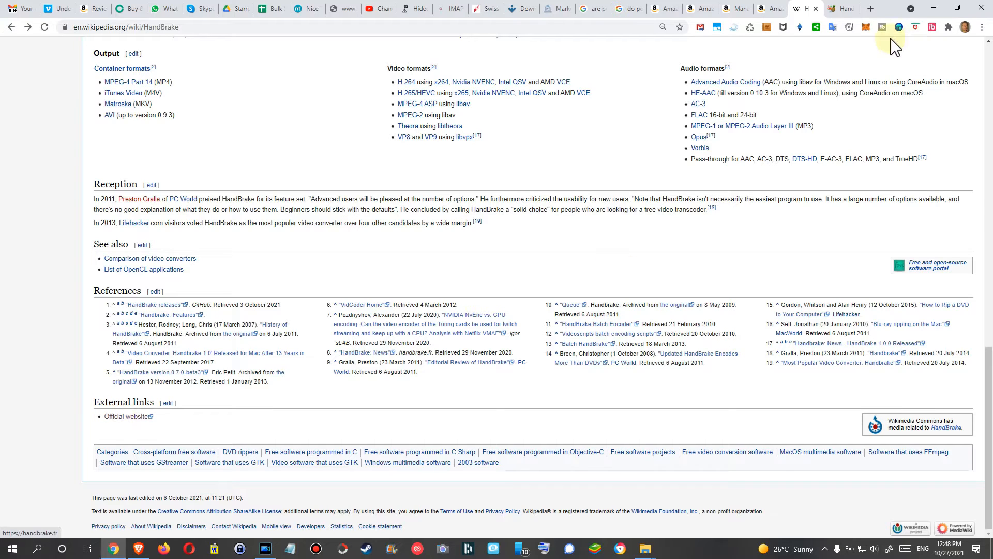
click(840, 9)
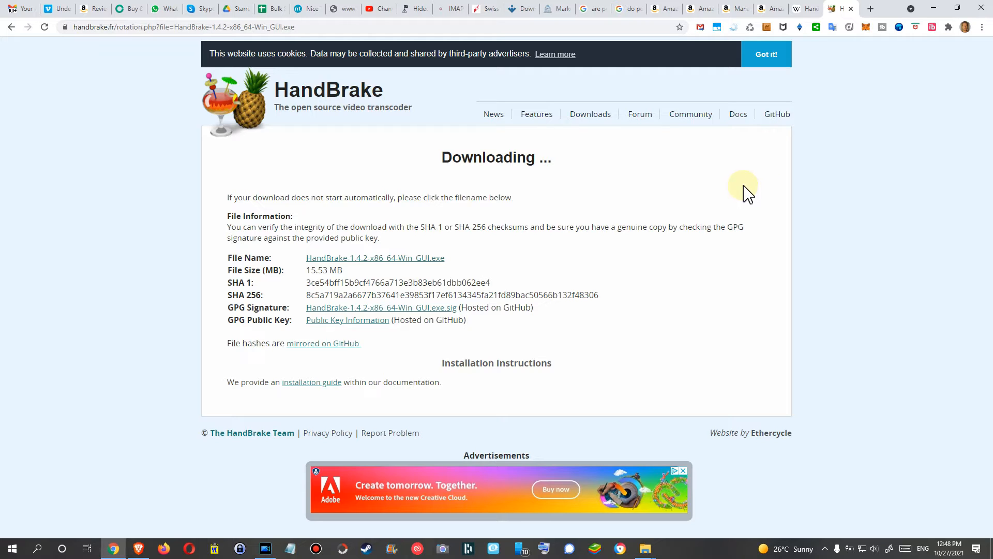
click(591, 114)
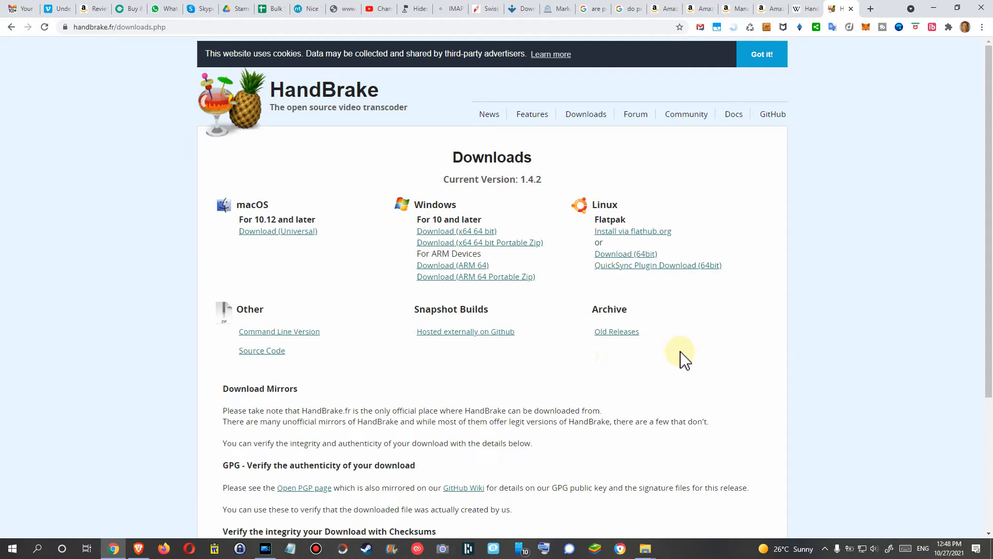
Switch to the Audio and Video Editing desktop folder and launch HandBrake from its shortcut
click(646, 549)
click(265, 131)
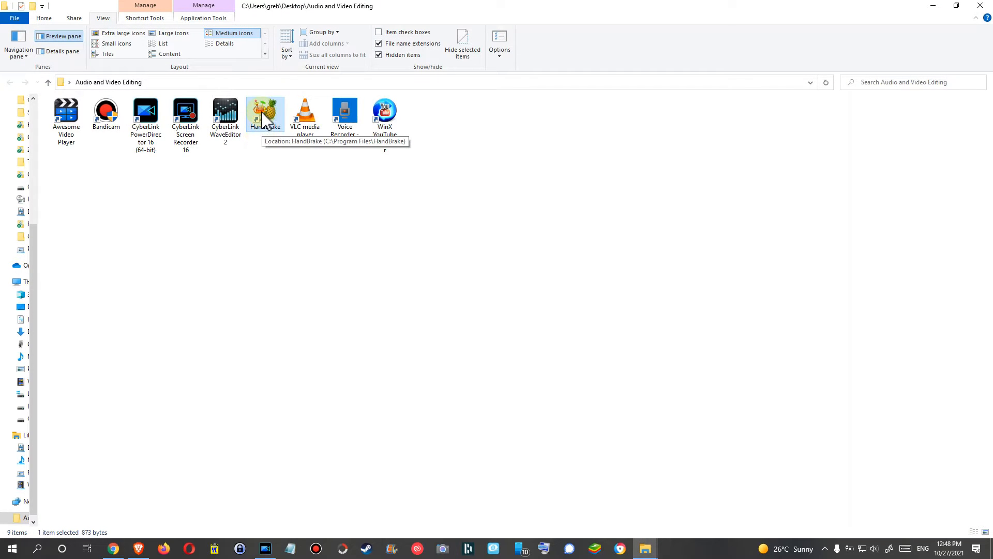
double_click(264, 118)
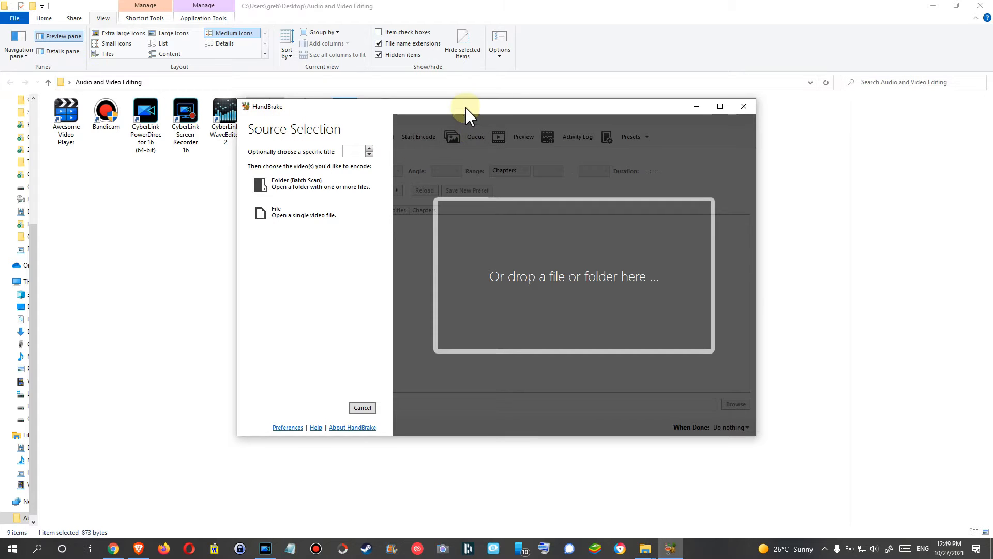
Arrange HandBrake beside the Downloads search results, load today's MOSKIZ Portable Charger video as the source, and maximize HandBrake
drag(465, 108, 572, 108)
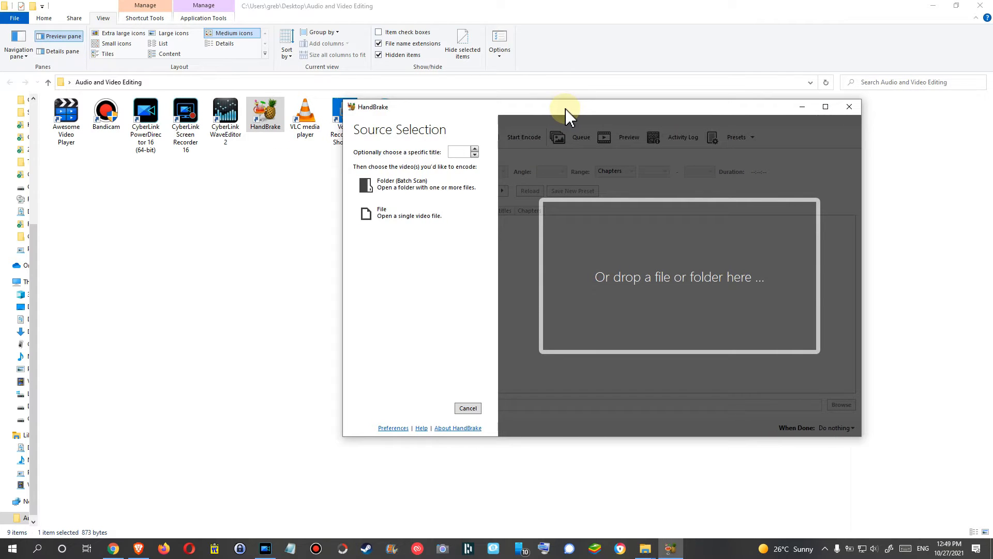
key(super+Right)
click(124, 233)
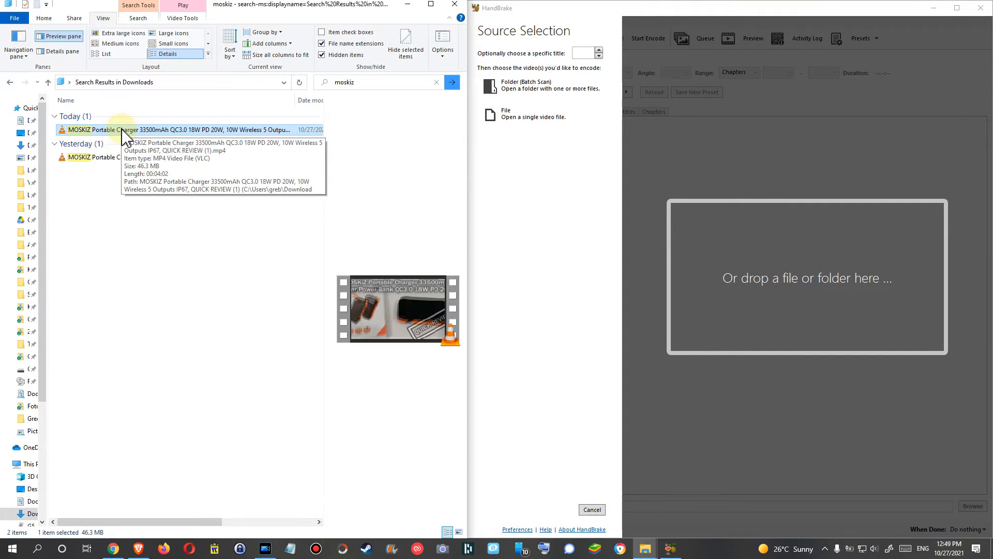
drag(122, 131, 765, 251)
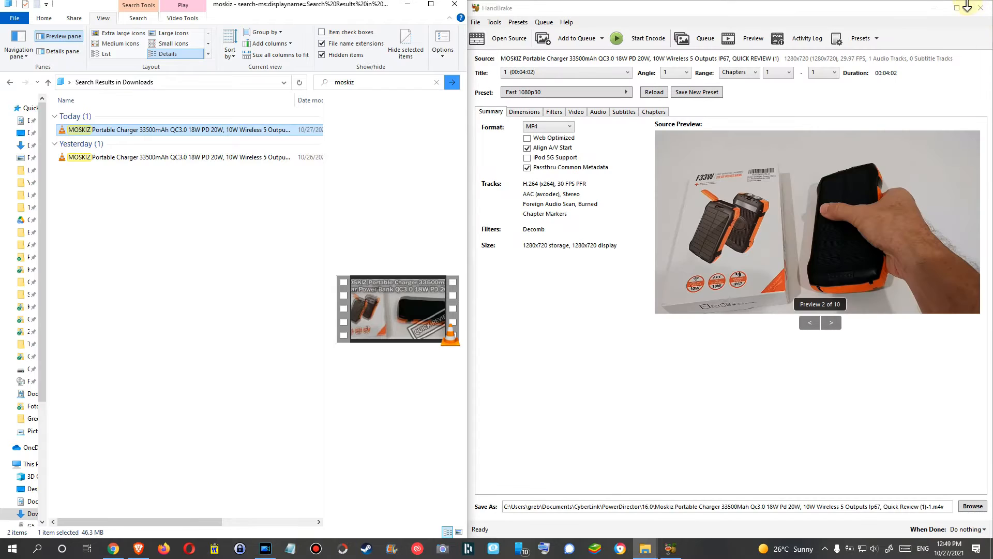
click(958, 8)
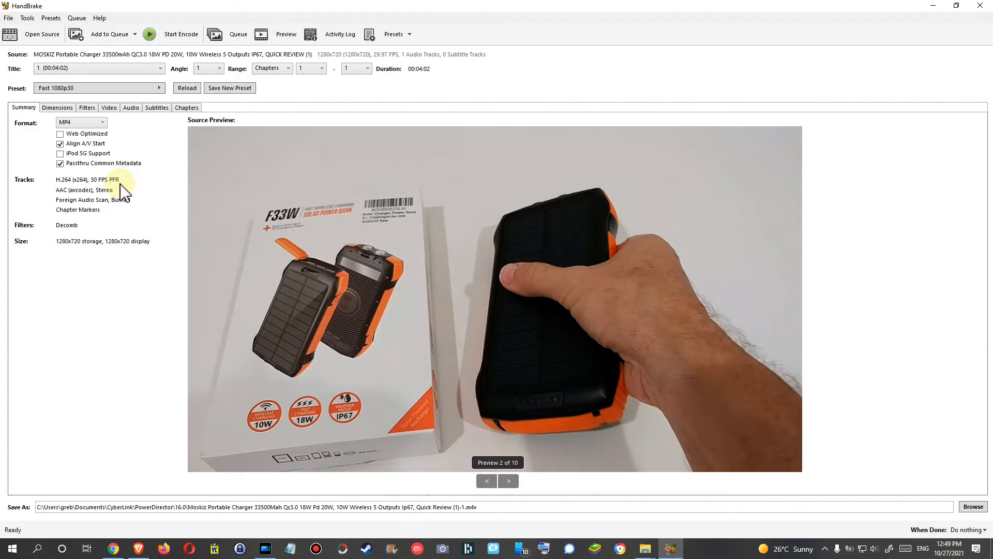
Review the audio track settings and switch the video quality mode to average bitrate in kbps
click(130, 109)
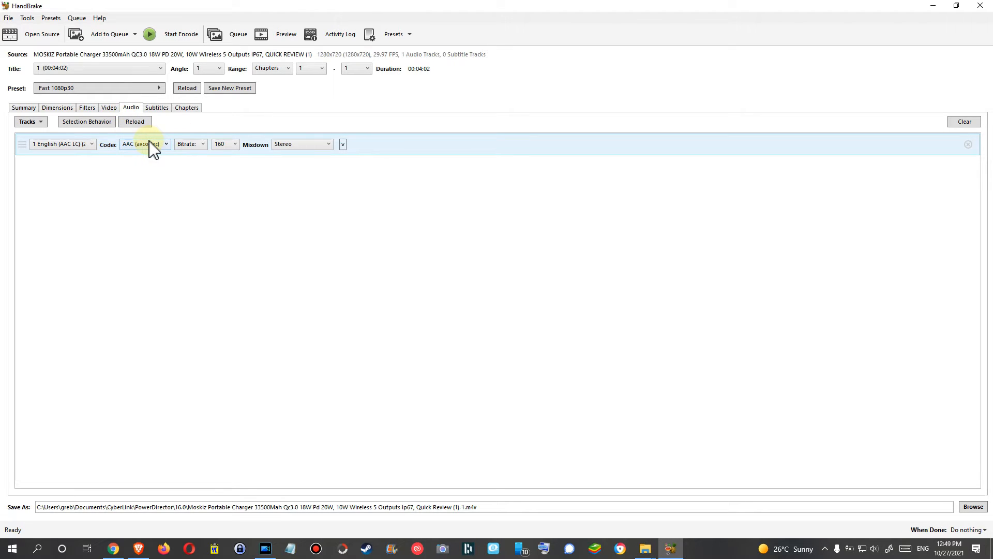
click(109, 108)
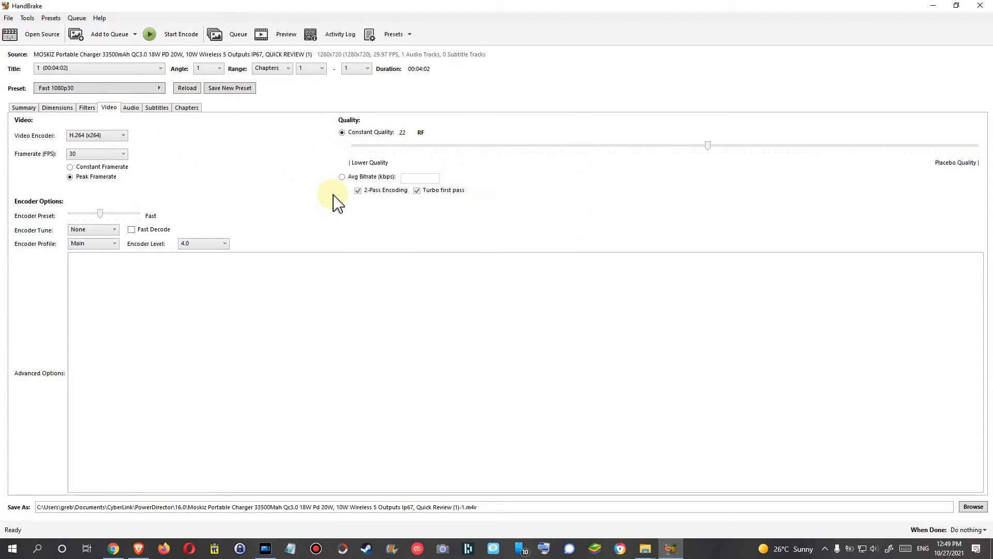
click(342, 179)
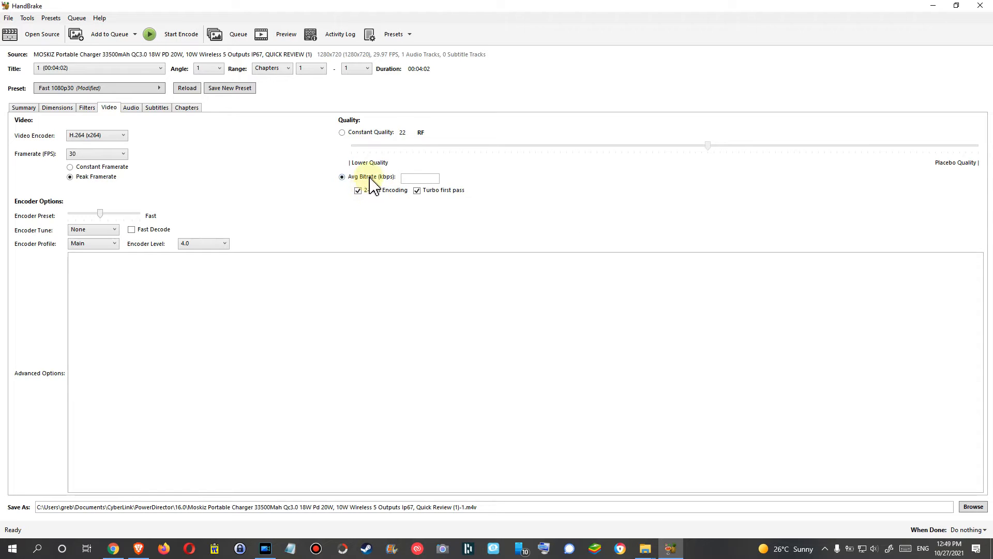
click(415, 177)
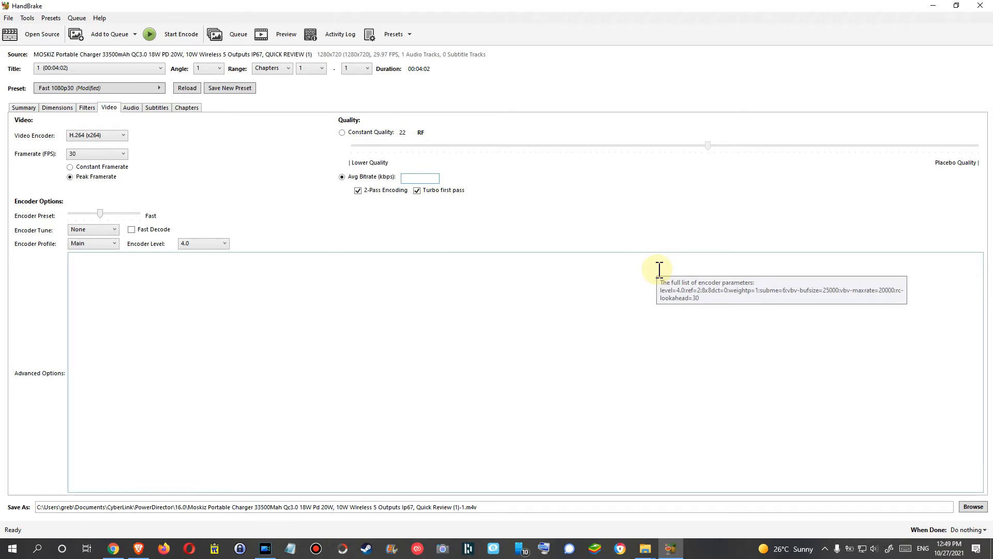
Open the Windows Calculator and convert the 4-minute video length to seconds by calculating 4 × 60
key(super)
text(calc)
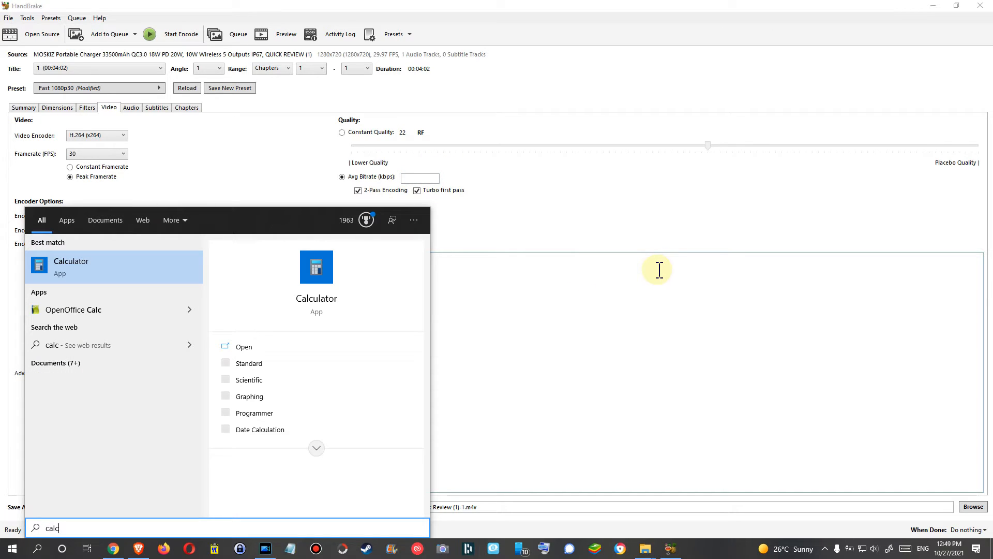
key(Return)
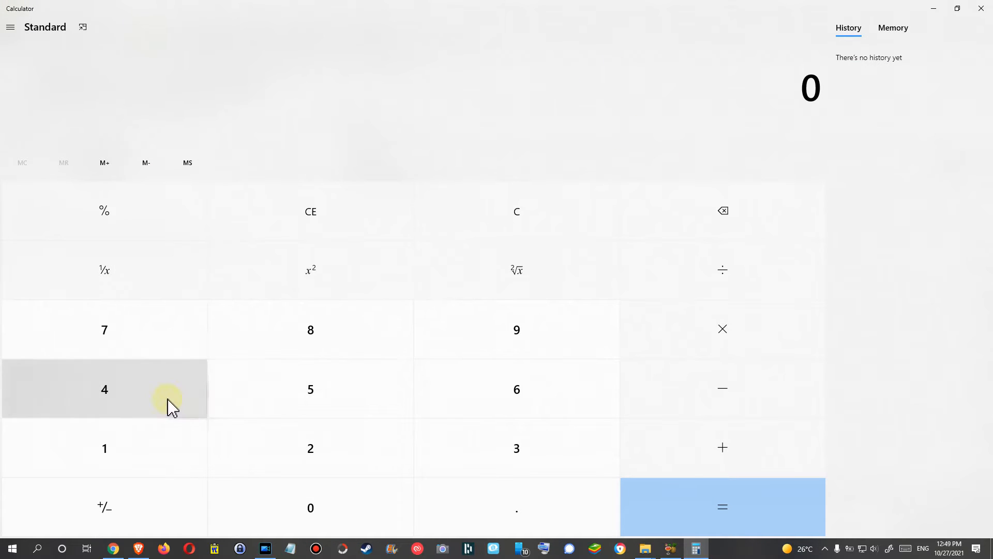
click(152, 397)
click(730, 347)
click(512, 392)
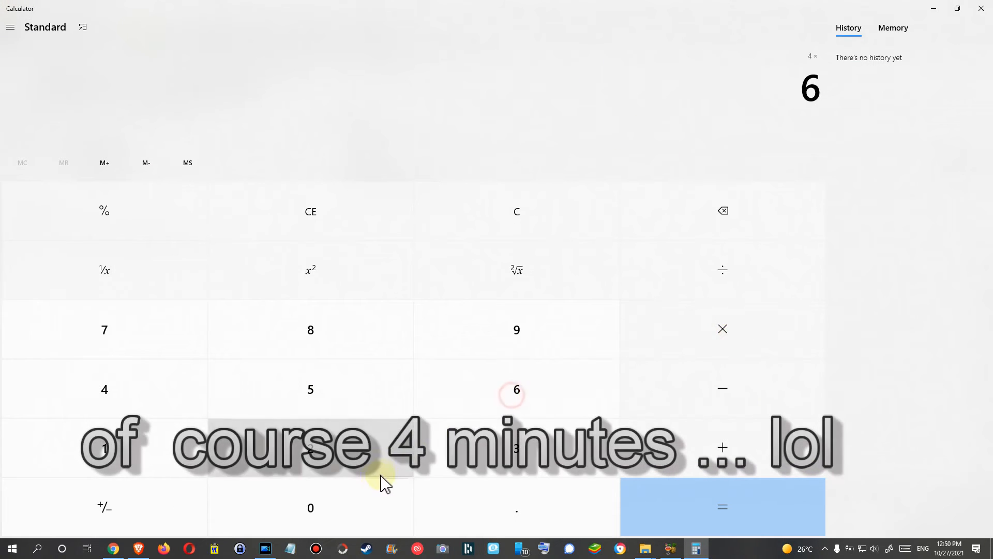
click(354, 492)
click(728, 500)
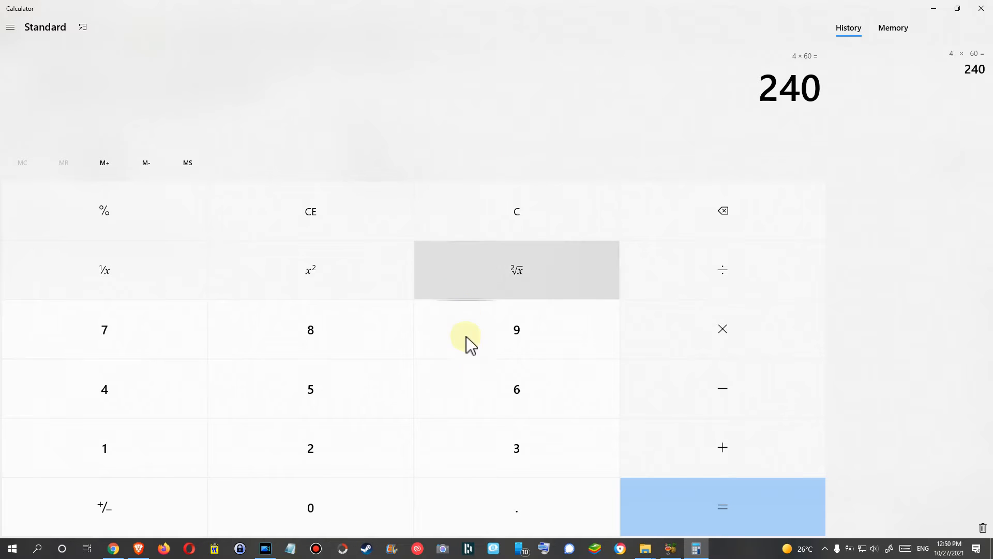
Divide the 20 MB target size by the video length in seconds, calculating 20 ÷ 240
click(319, 448)
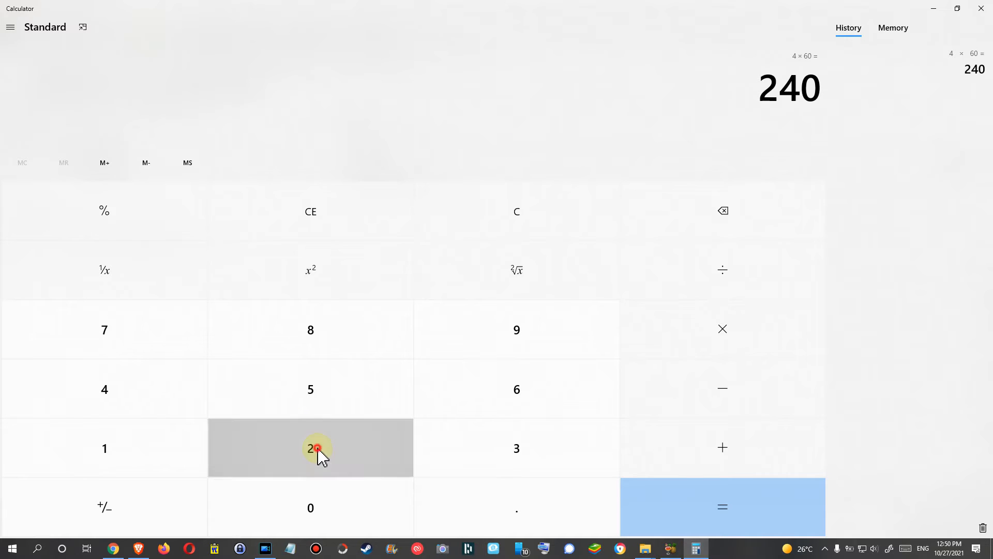
click(309, 512)
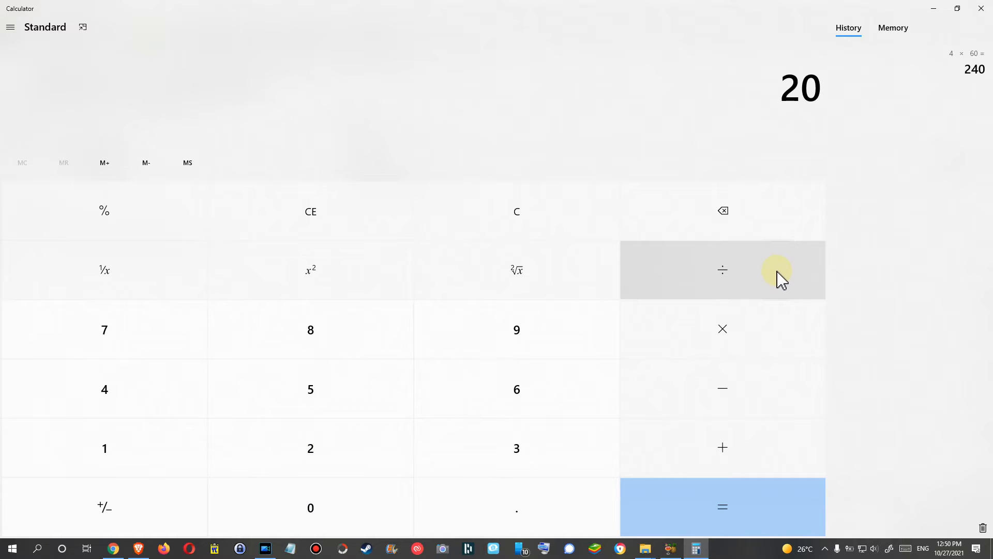
click(734, 277)
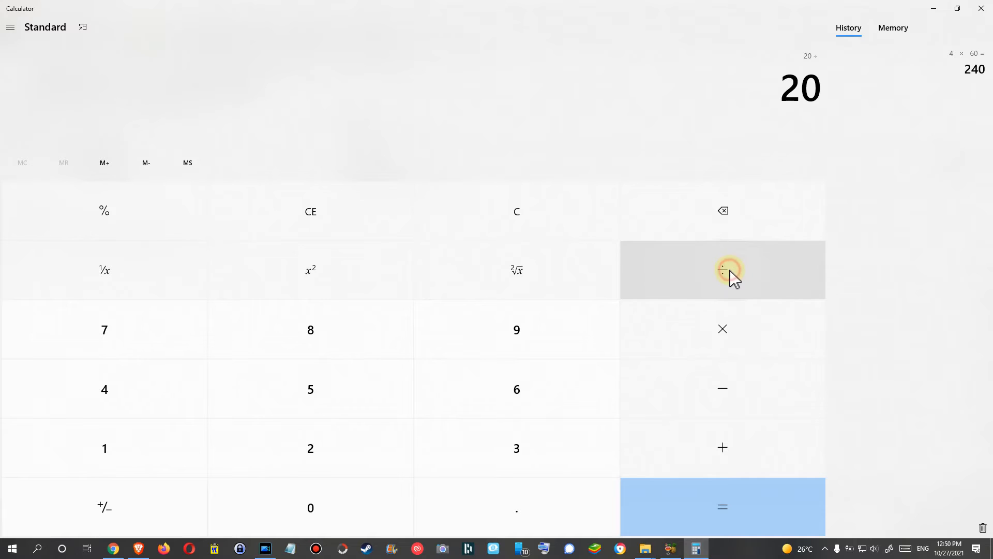
click(285, 447)
click(155, 397)
click(288, 499)
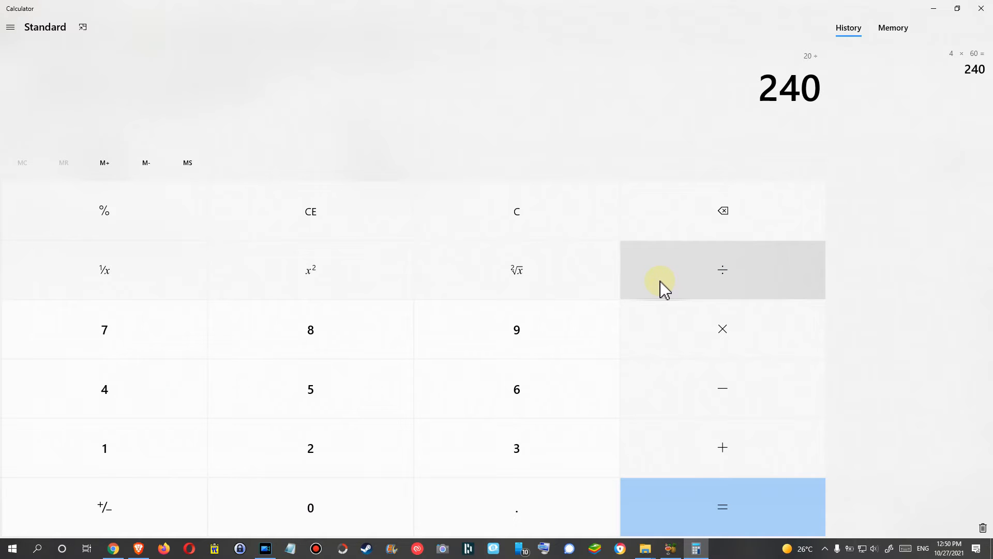
click(714, 516)
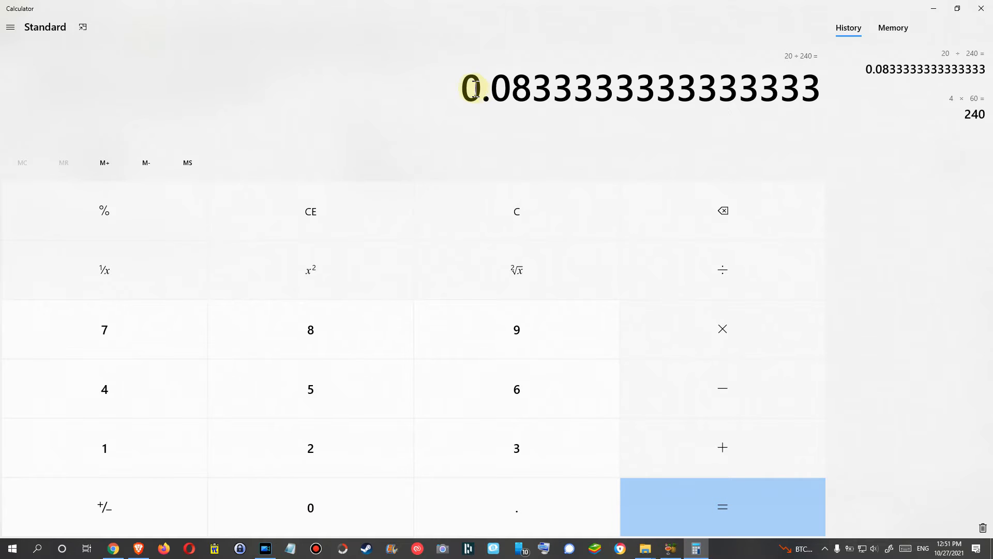
Highlight the leading decimal digits of the 20 ÷ 240 result to examine them for the bitrate
drag(466, 85, 528, 93)
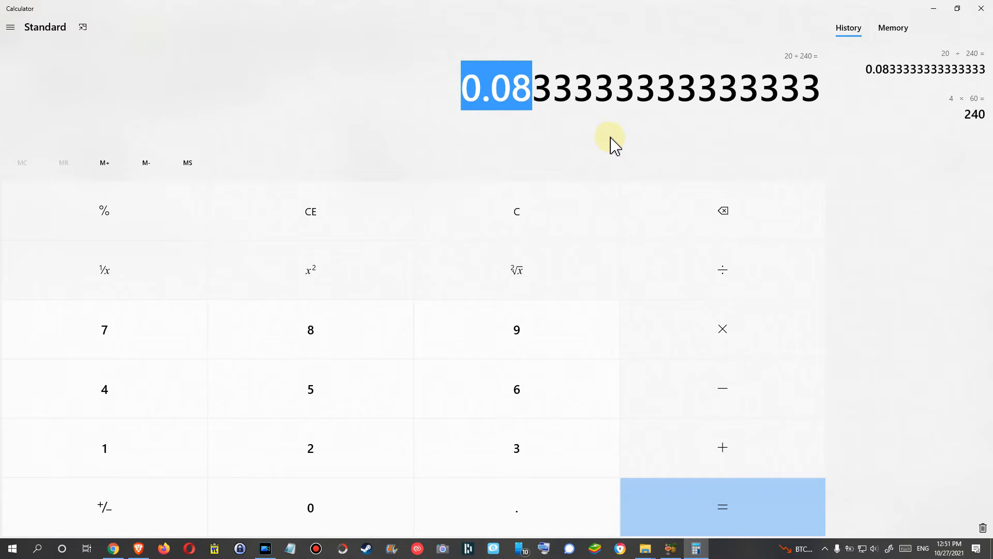
click(593, 125)
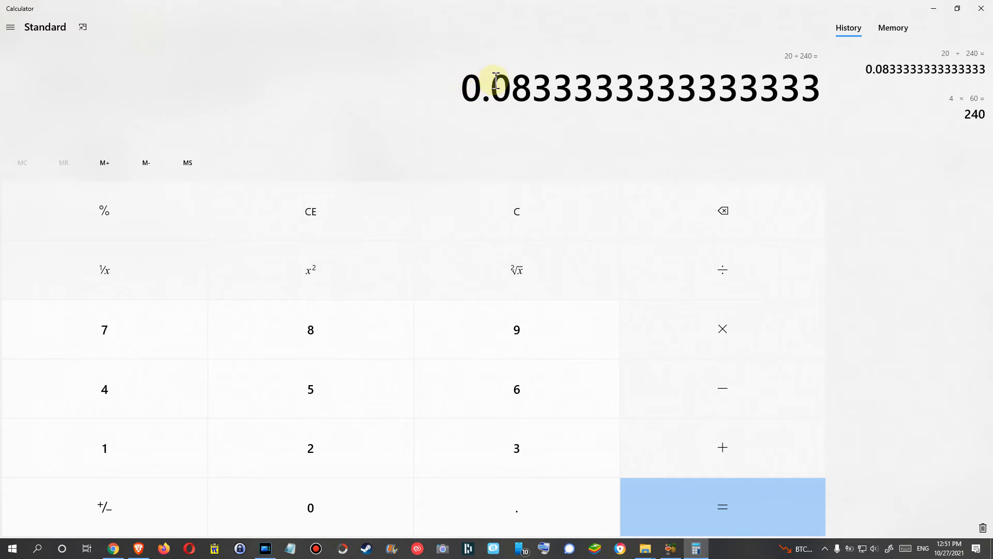
drag(495, 82, 552, 87)
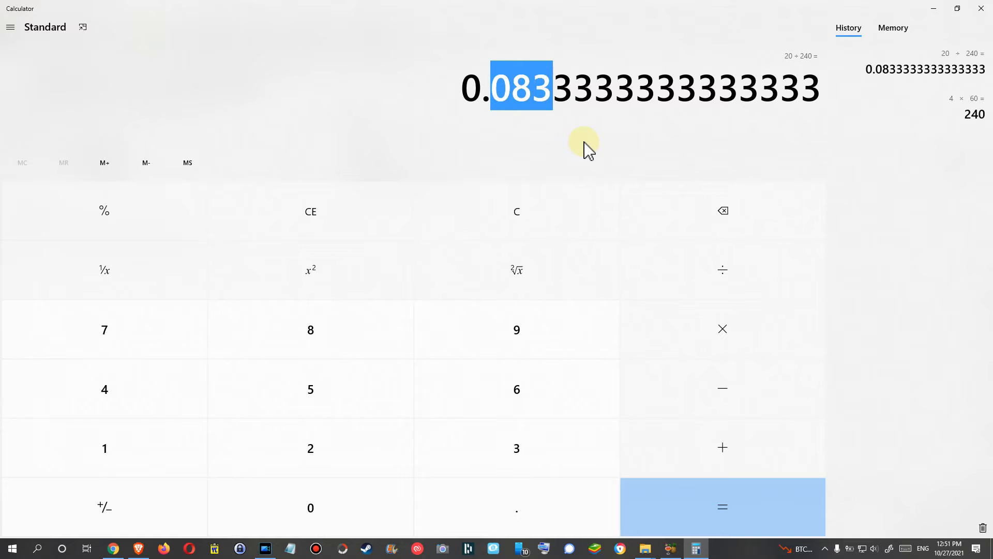
drag(479, 86, 546, 83)
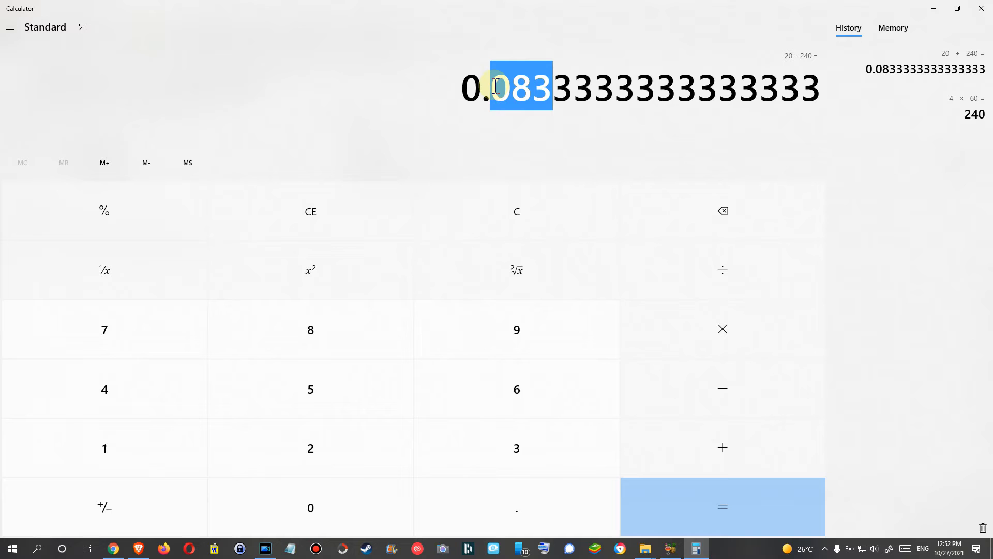
click(533, 87)
drag(549, 88, 491, 89)
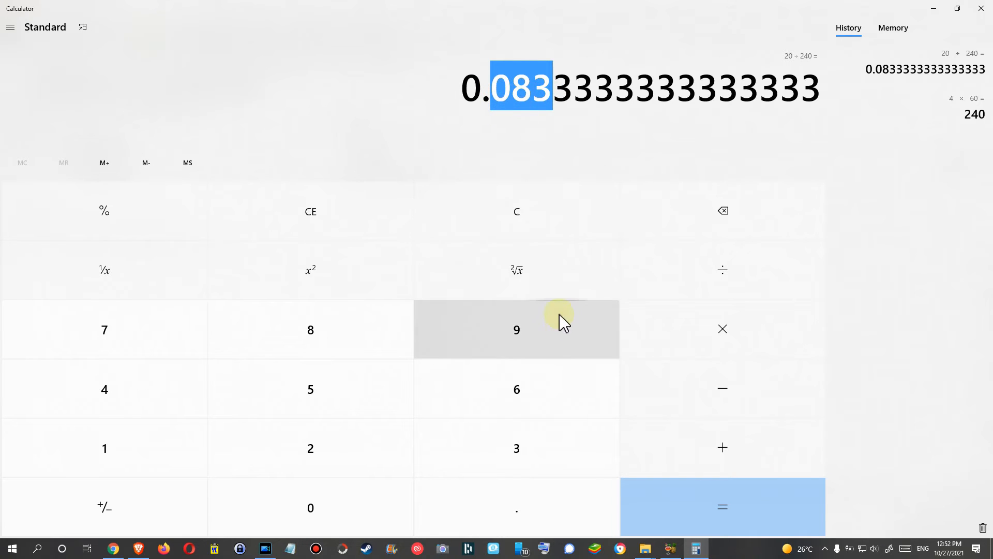
Switch back to HandBrake, set the average video bitrate to 500 kbps, and check the audio settings
click(669, 553)
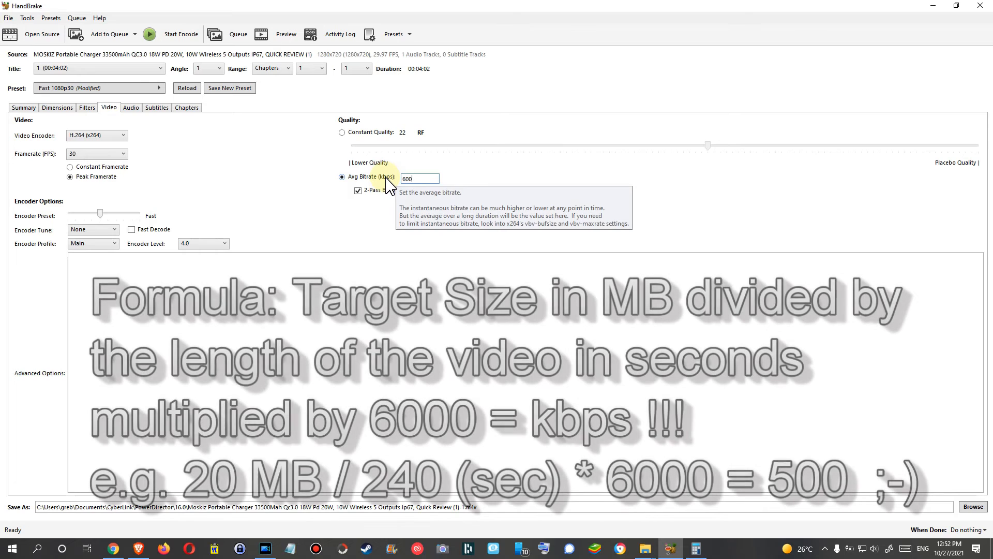
click(417, 178)
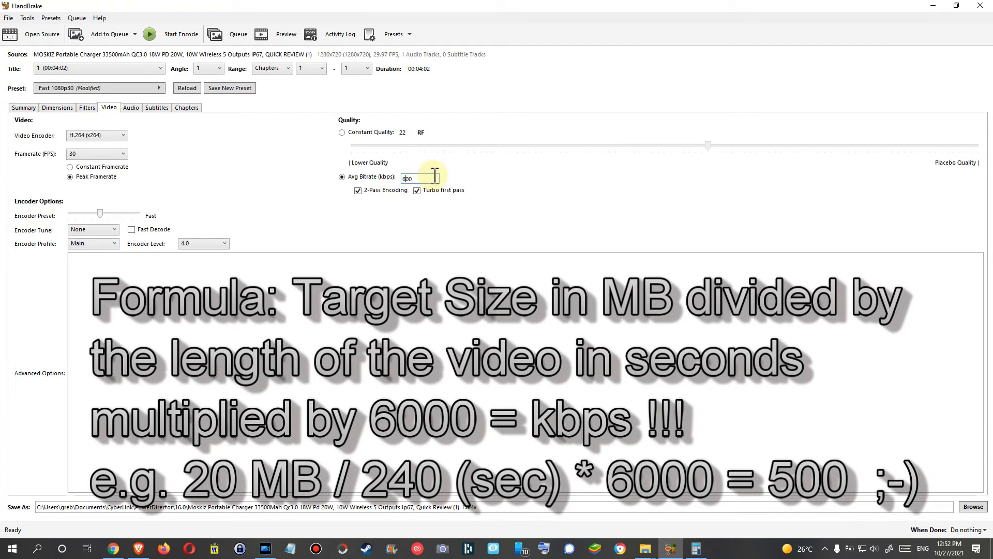
text(5)
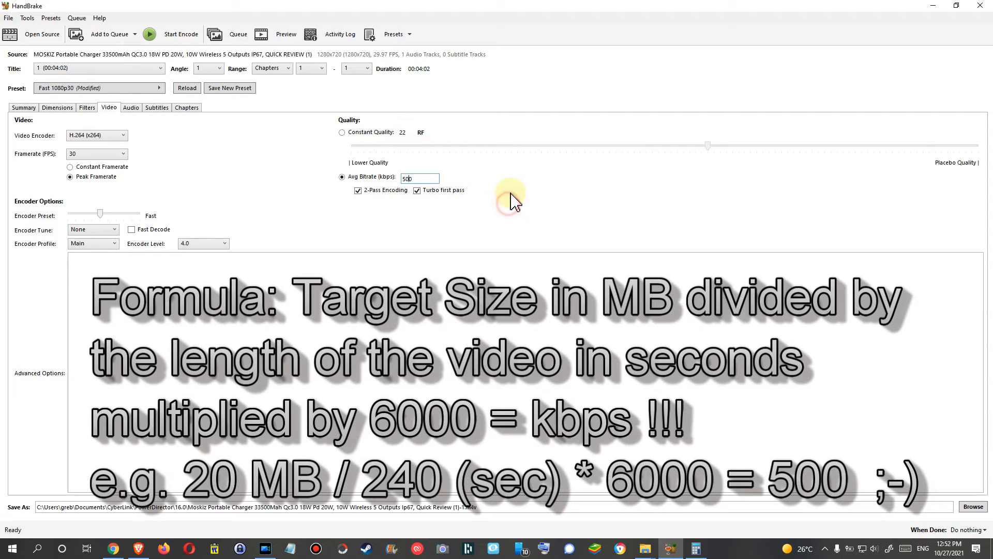
click(131, 109)
click(111, 109)
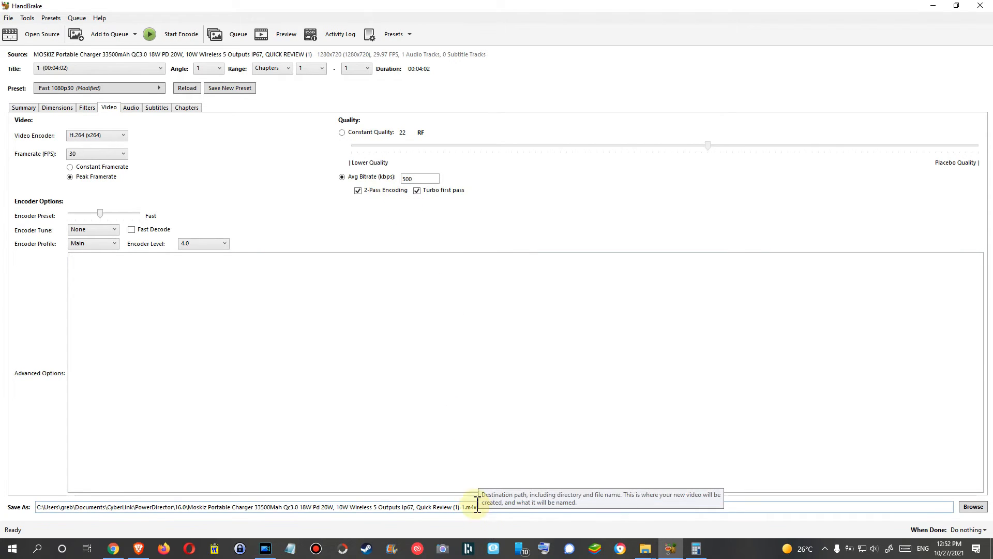
Set the video encoder to MPEG-4 and change the output file's extension to .mp4
click(100, 135)
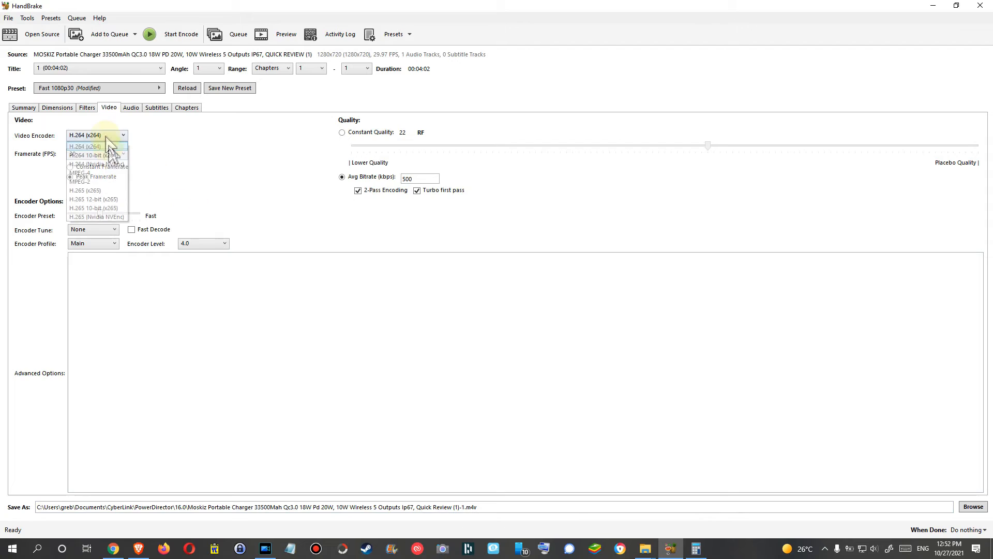
click(94, 174)
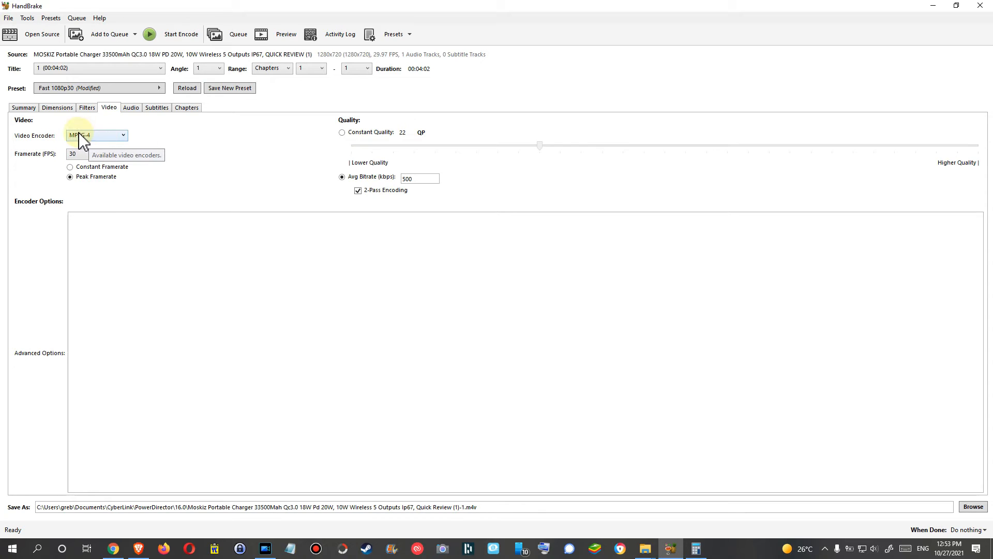
click(514, 508)
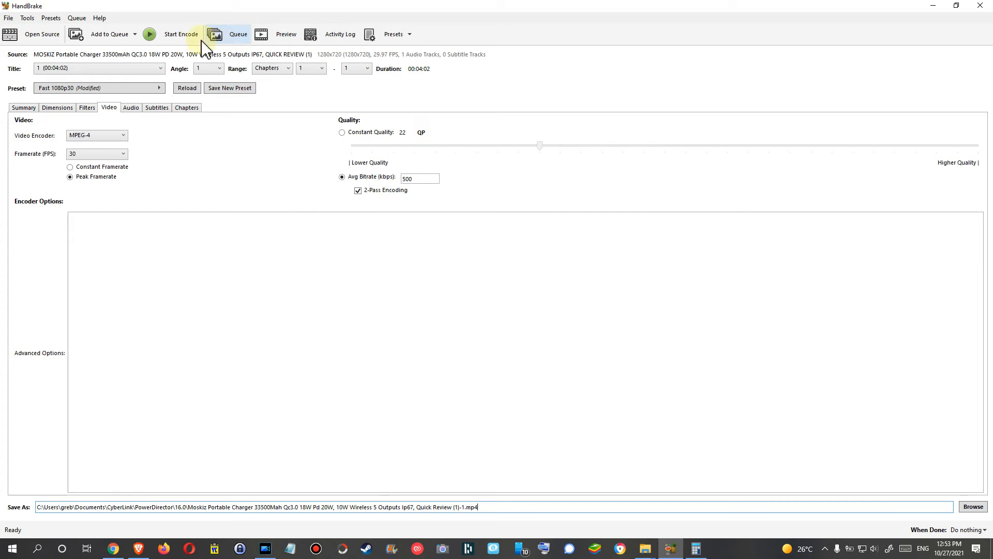
Try to encode the video with the MPEG-4 encoder, and examine the end of the activity log for an error
click(154, 38)
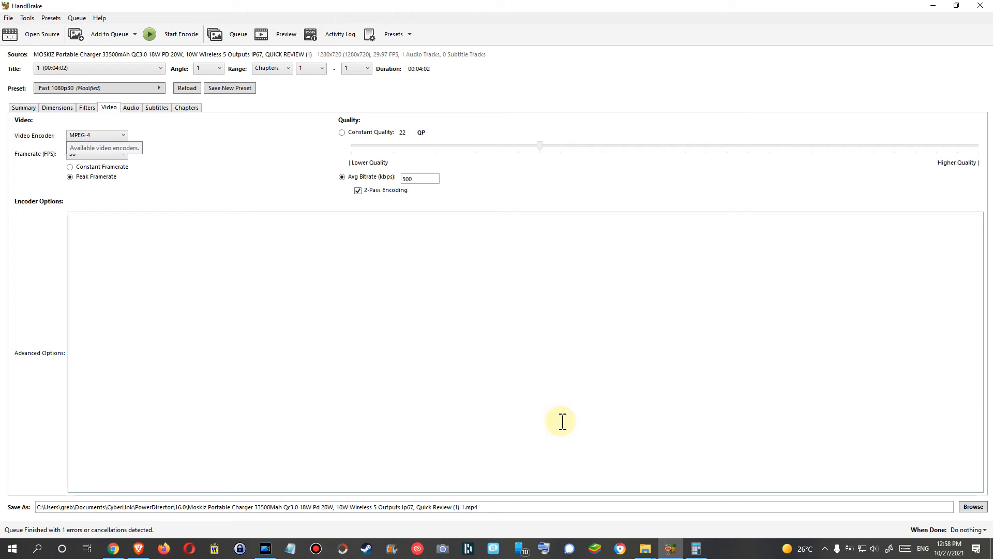
click(331, 36)
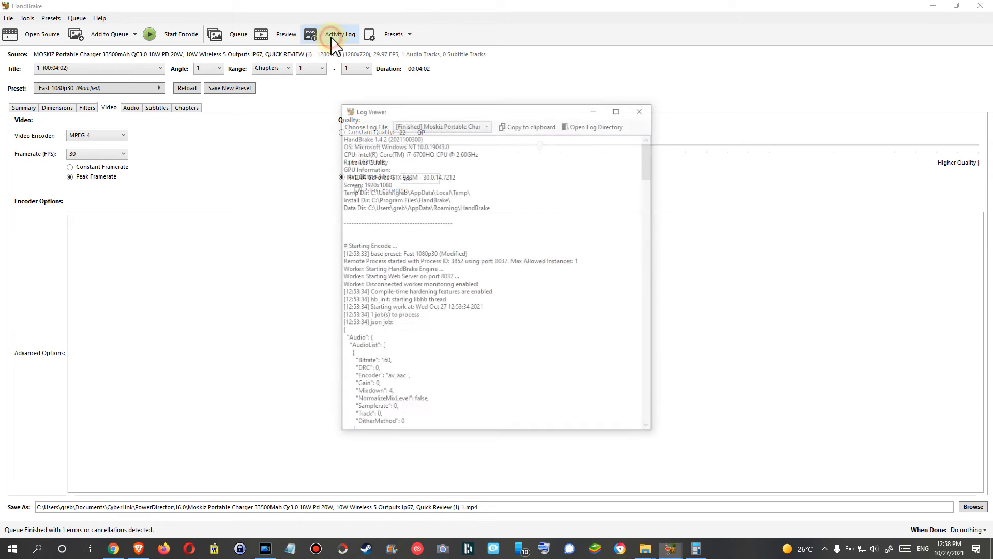
drag(650, 170, 649, 440)
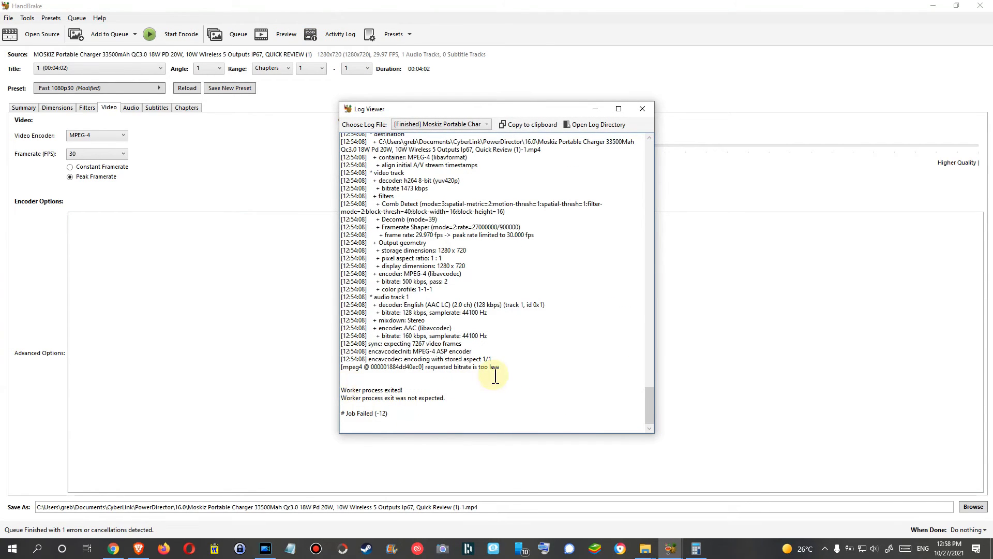
drag(499, 367, 339, 370)
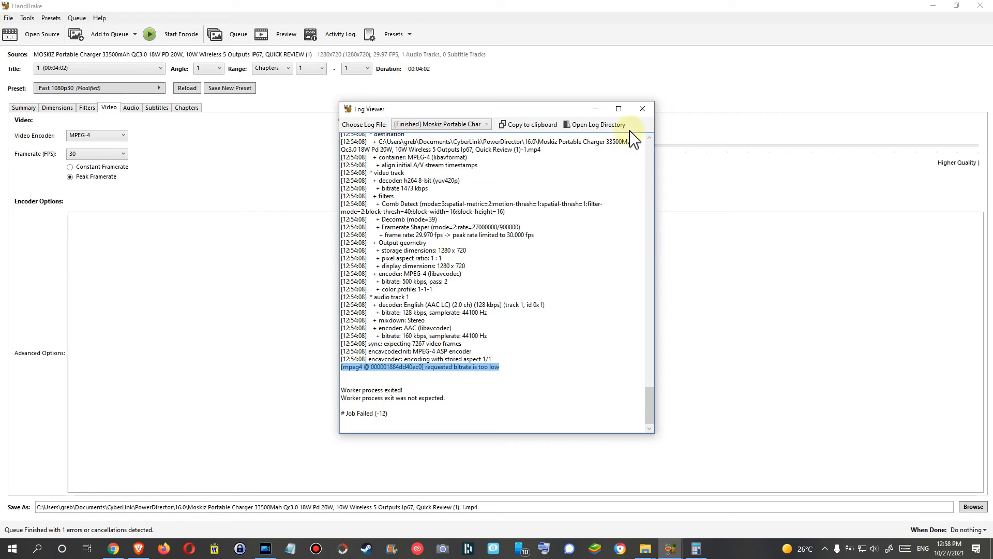
click(642, 109)
Set the video encoder to H.264 (x264), encode the video again, and close the activity log once the job is done
click(122, 135)
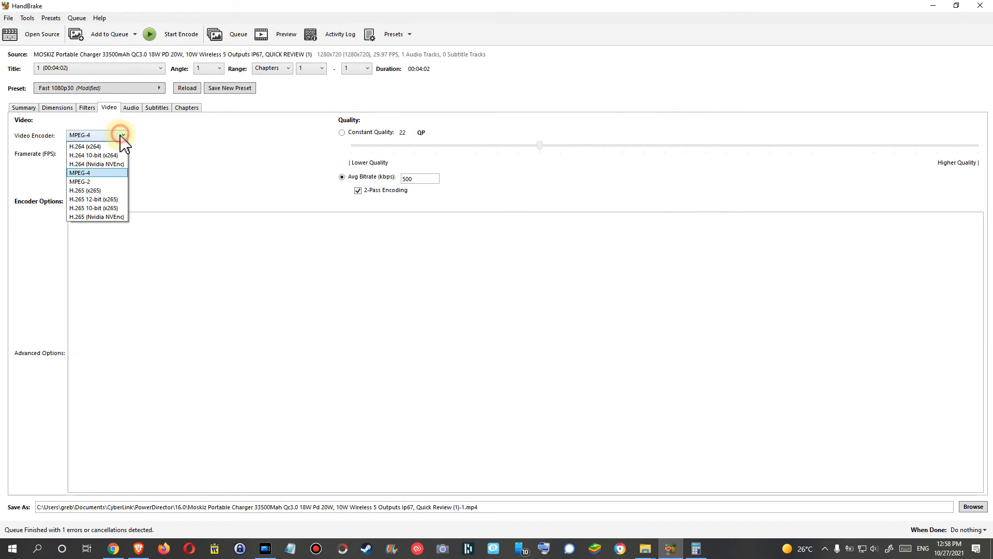
click(83, 147)
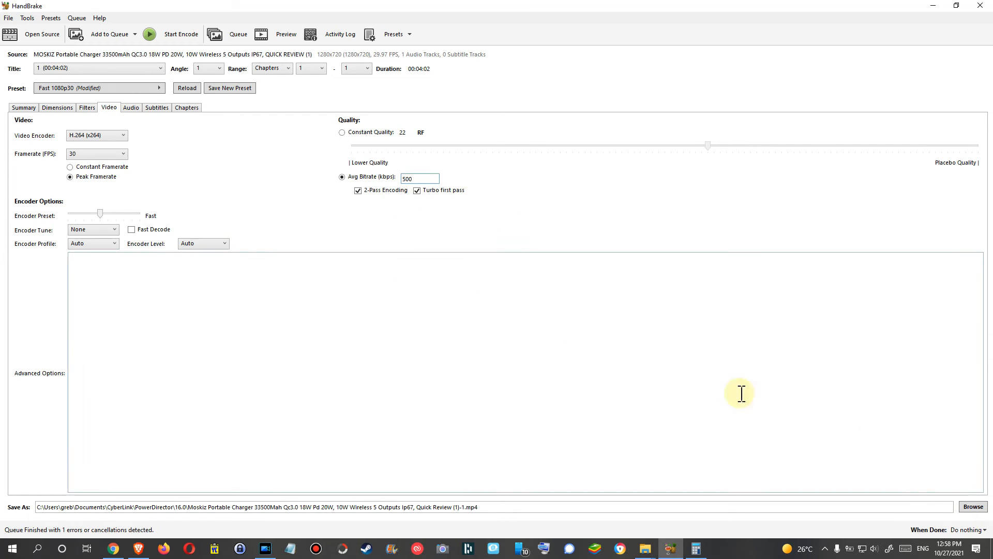
click(173, 37)
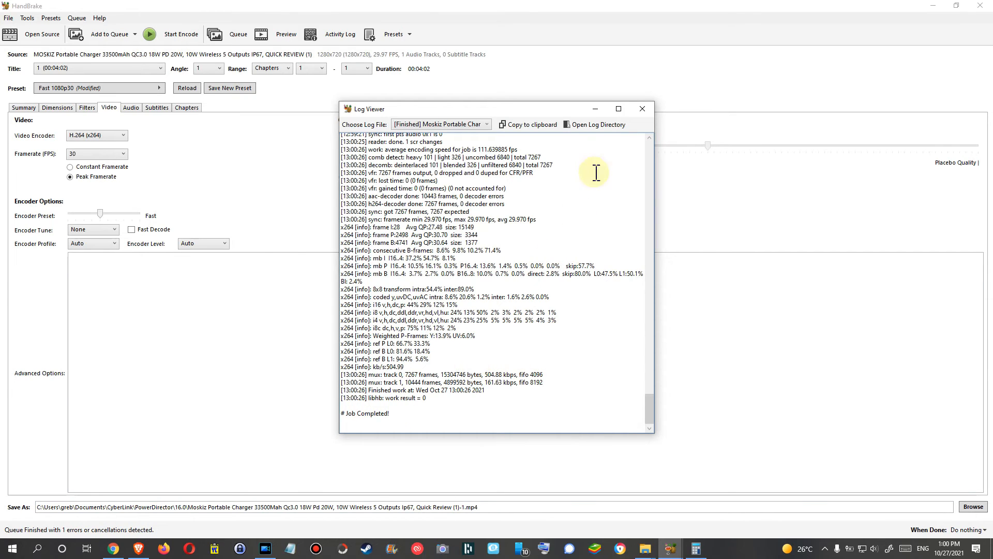
click(642, 109)
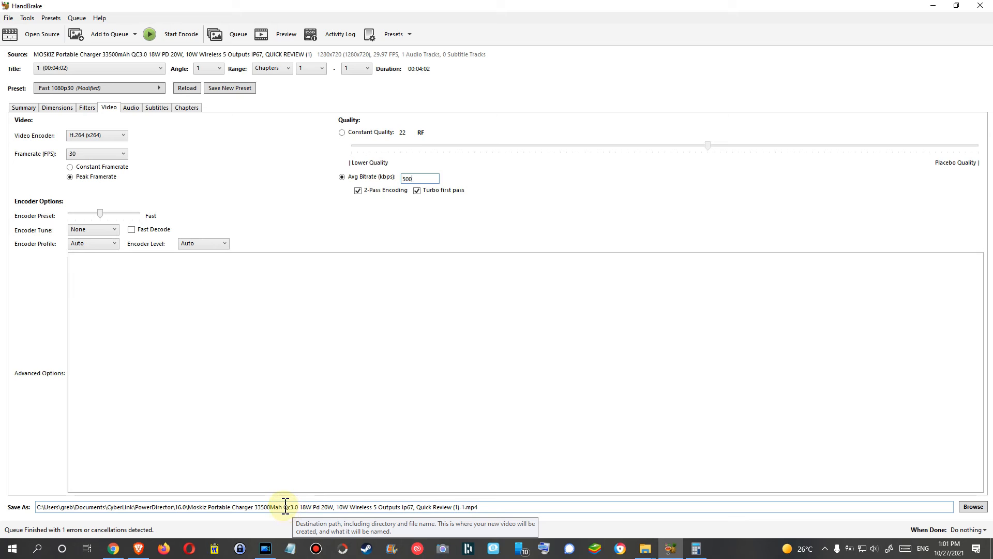
Switch to File Explorer and refresh the moskiz search results to check the compressed file's size
click(645, 549)
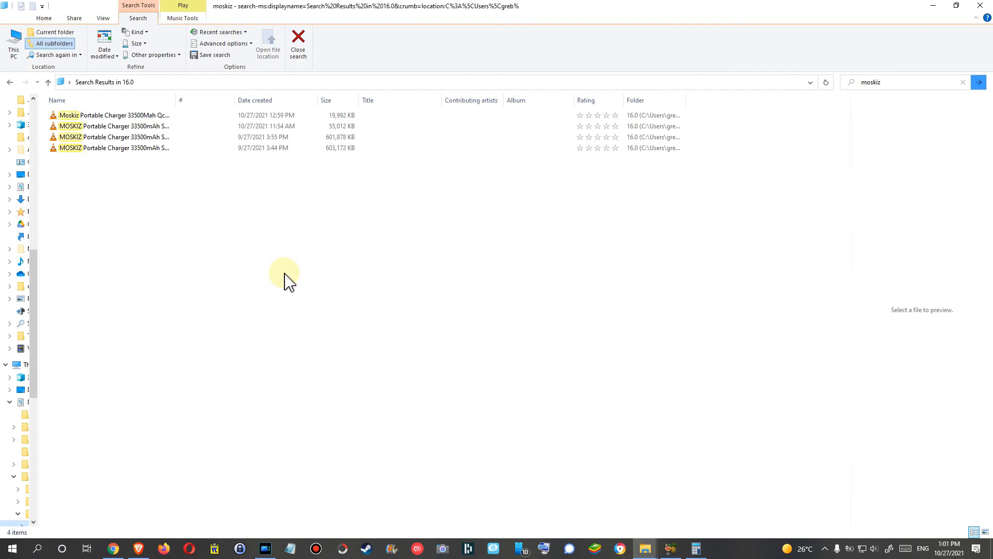
click(826, 83)
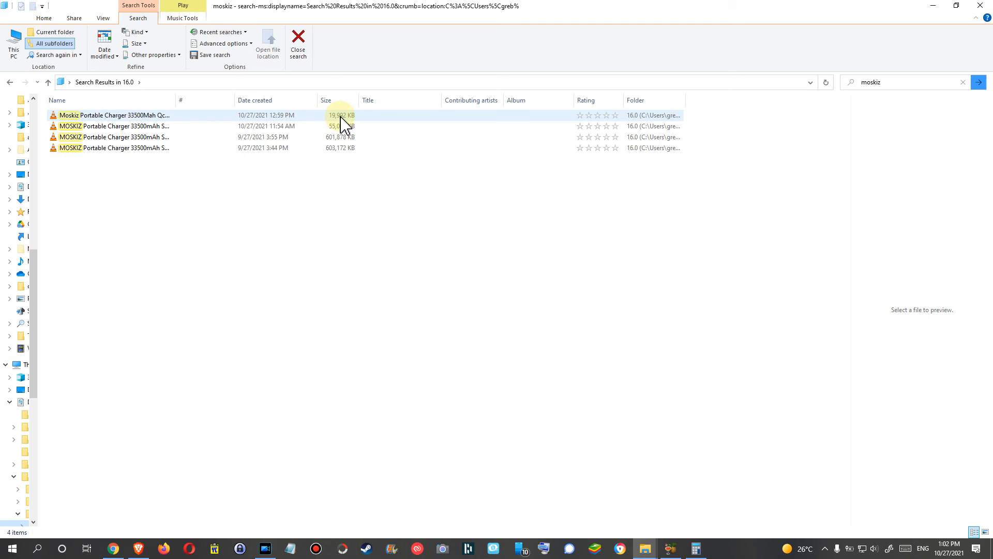
Play the newly compressed Moskiz video in VLC and skip ahead to about 00:34 to check its quality
click(129, 115)
double_click(130, 116)
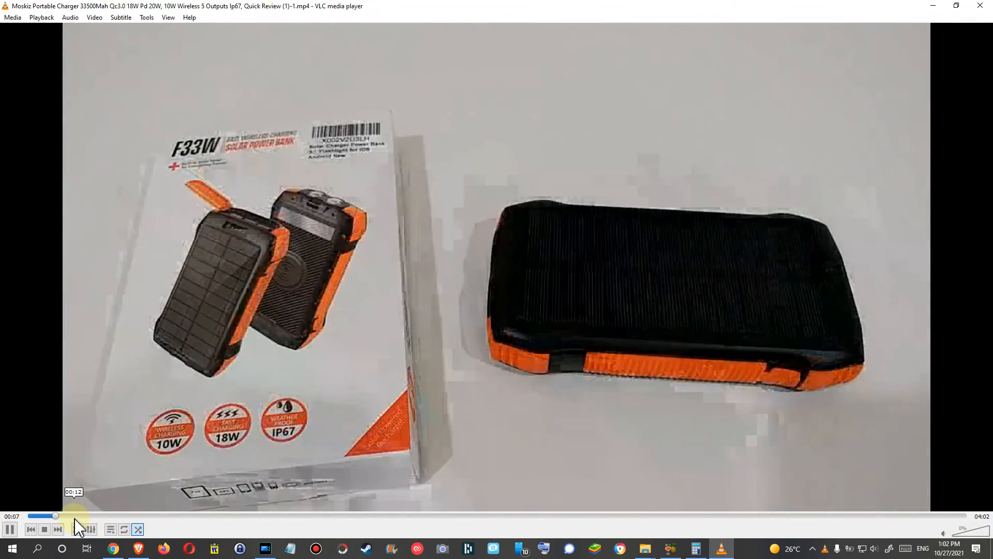
drag(74, 516, 159, 517)
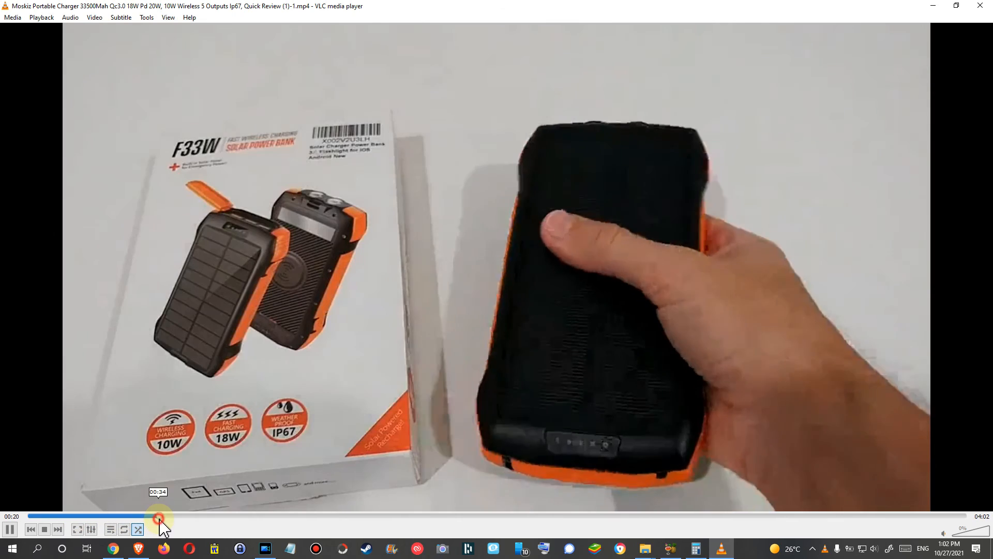